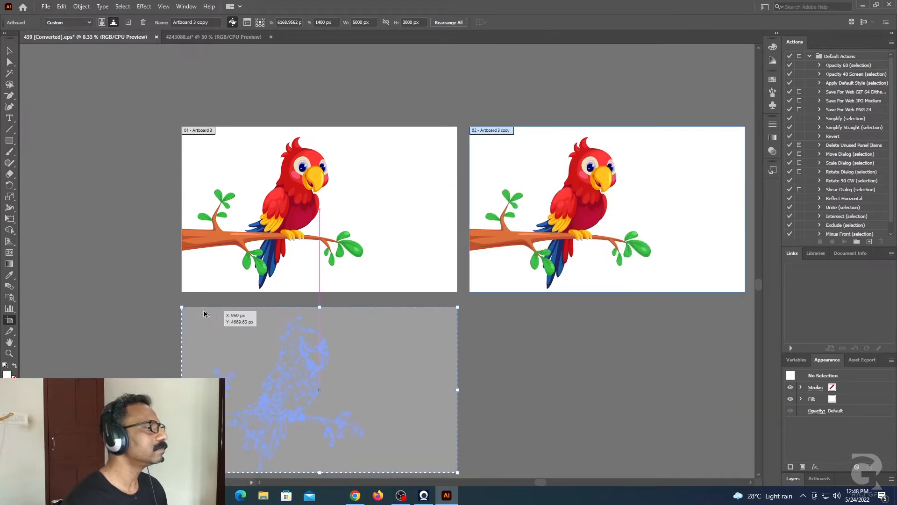
Step: Select the parrot artwork on the second artboard and switch to the Essentials workspace
left_click(10, 50)
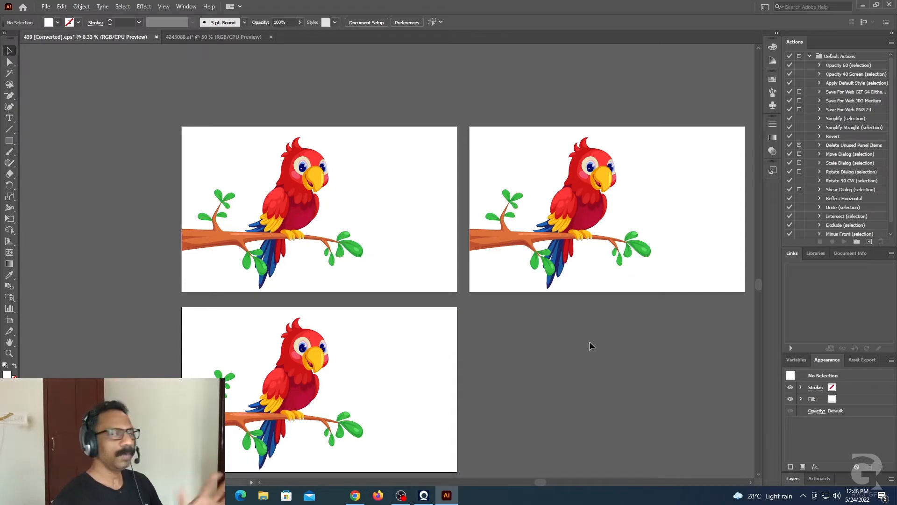
left_click_drag(609, 361, 591, 327)
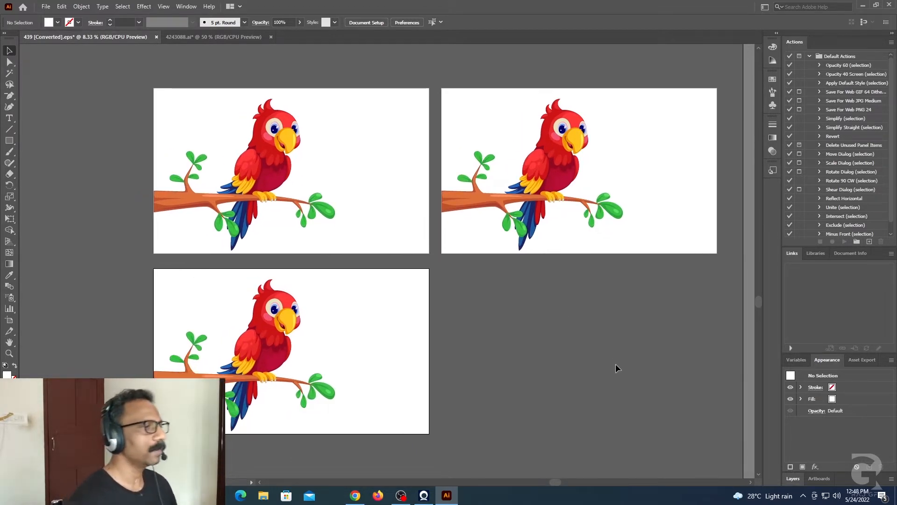
left_click_drag(435, 76, 733, 263)
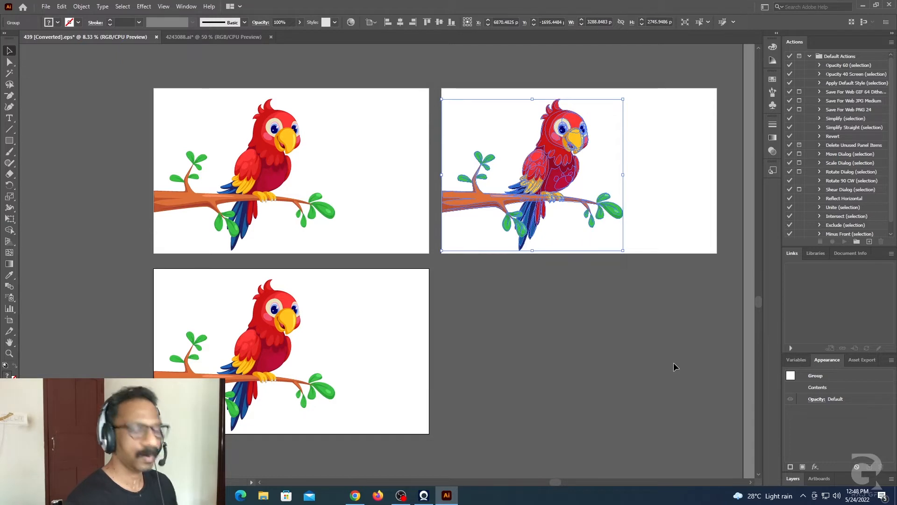
key("ctrl")
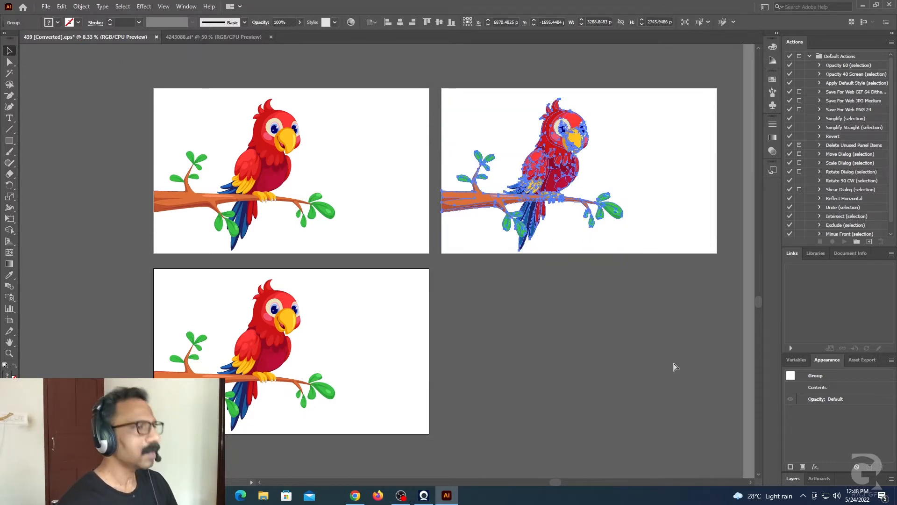
key("ctrl+=")
left_click_drag(629, 309, 587, 268)
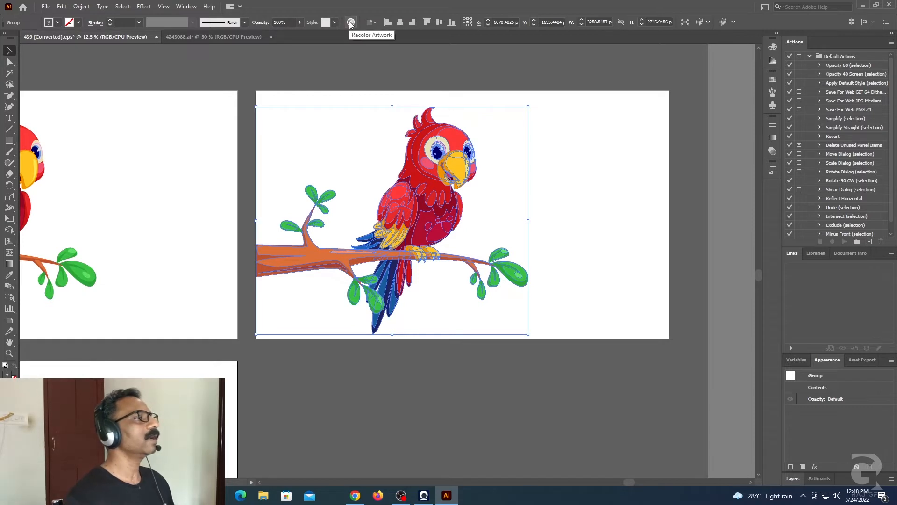
left_click(765, 7)
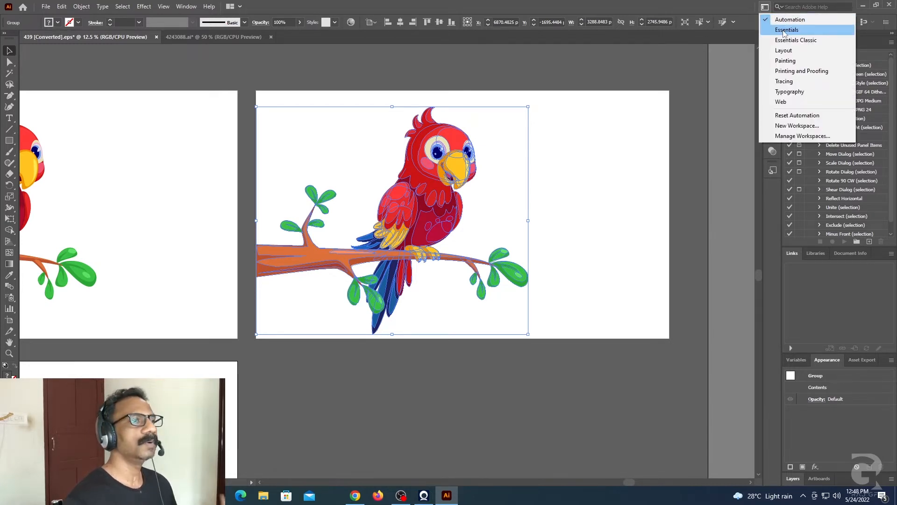
left_click(785, 30)
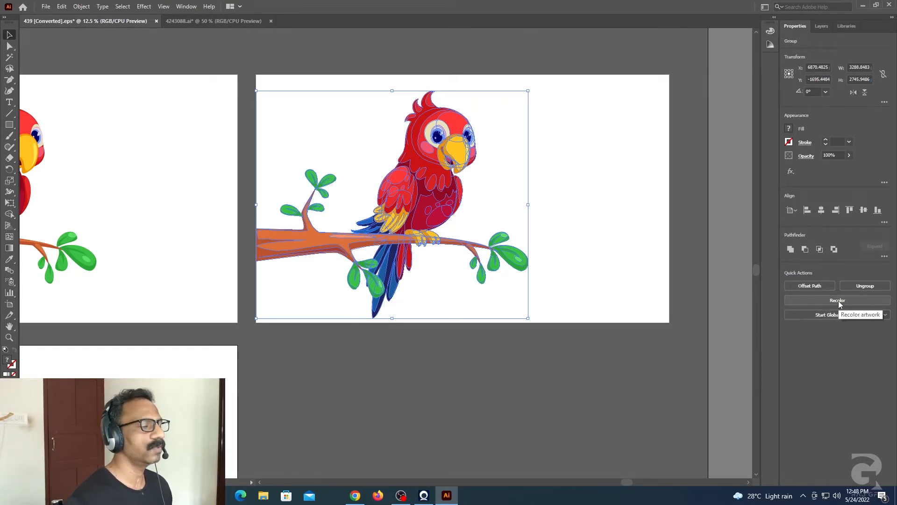
Step: Try shifting the selected parrot's linked hues to orange, green and golden yellow with Recolor Artwork, and restore the original colors
left_click(62, 6)
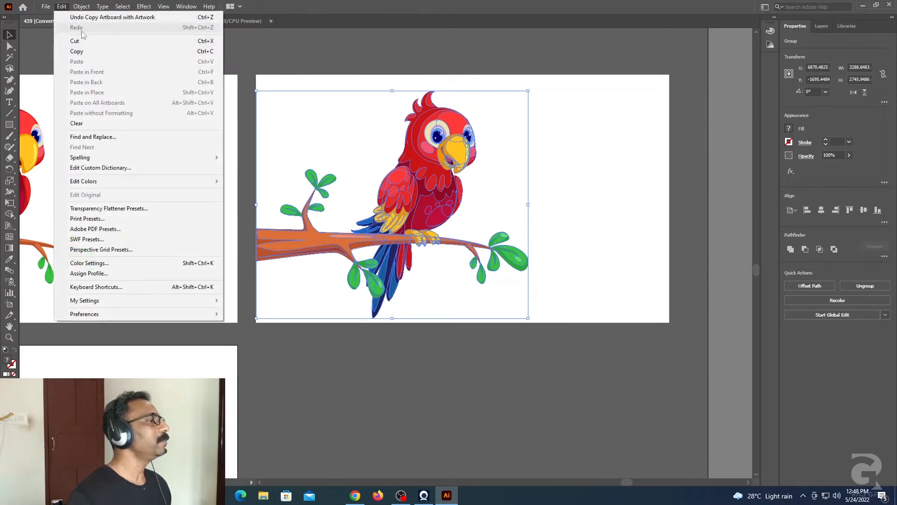
mouse_move(124, 184)
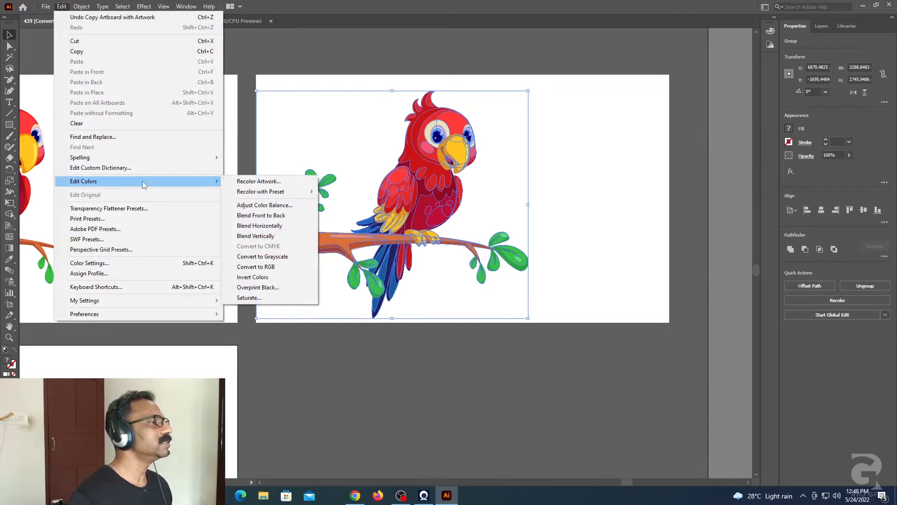
left_click(263, 182)
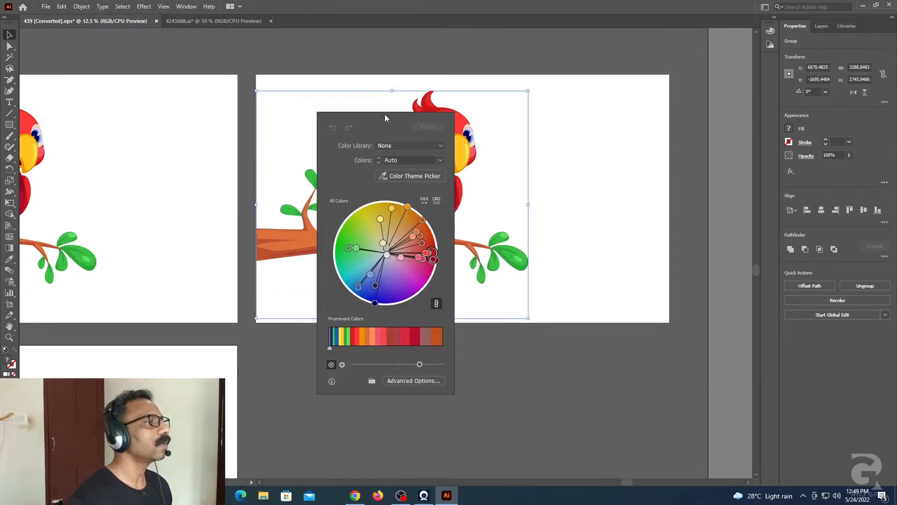
left_click_drag(419, 126, 694, 159)
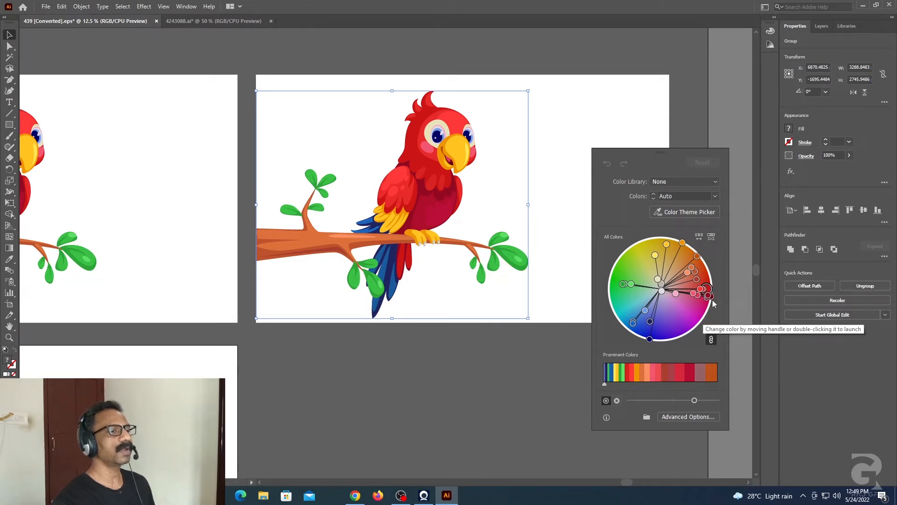
left_click_drag(710, 293, 696, 263)
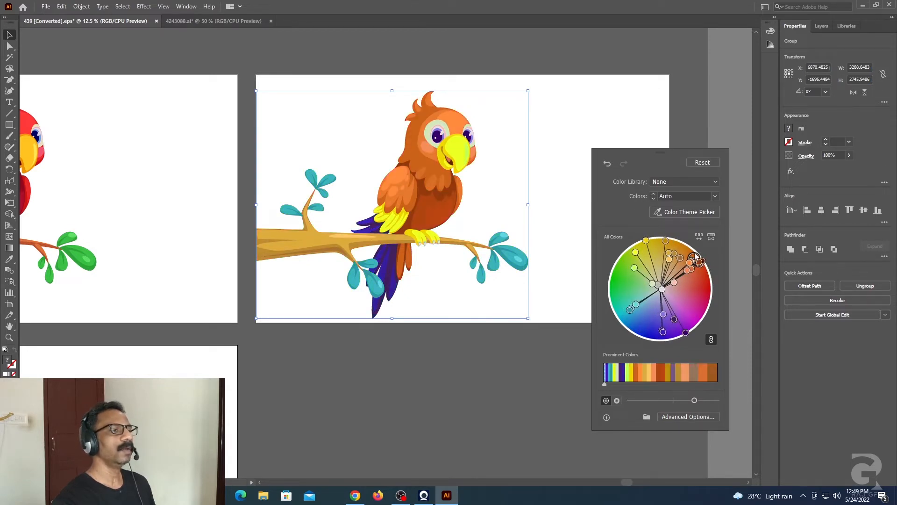
left_click_drag(693, 258, 632, 263)
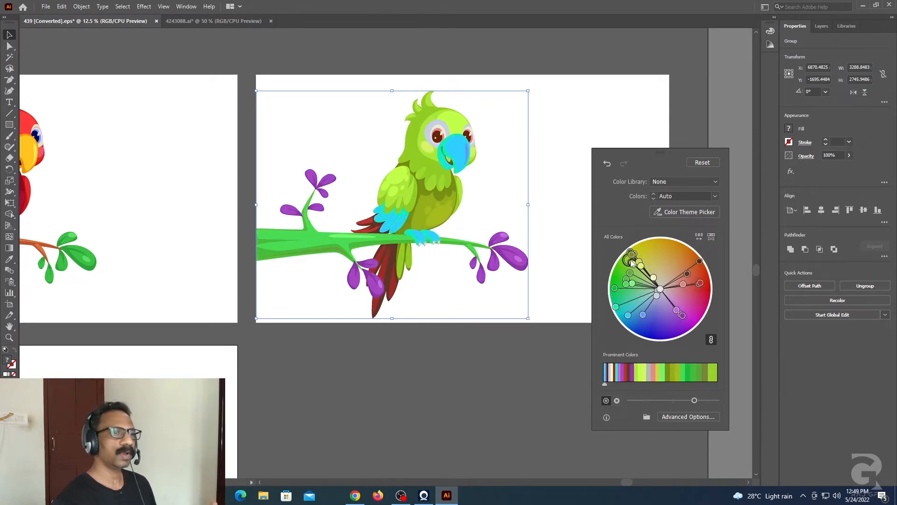
left_click_drag(628, 264, 664, 247)
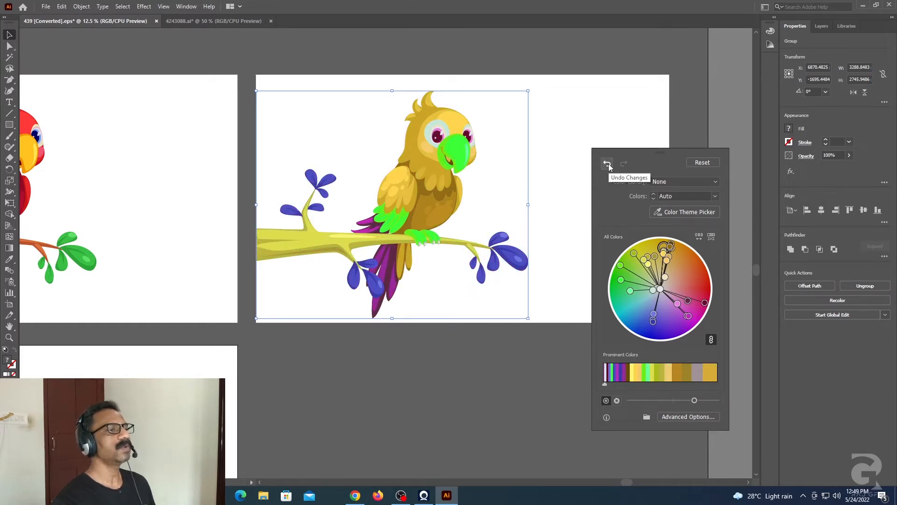
left_click(708, 164)
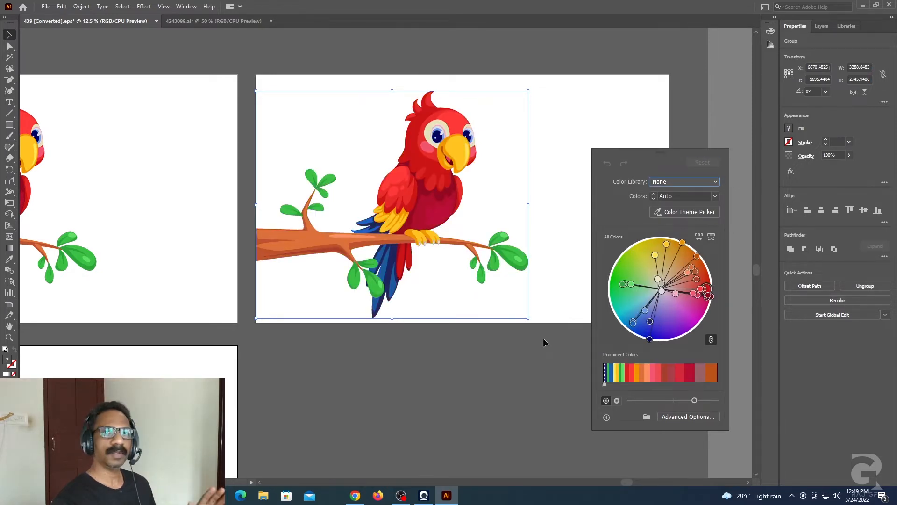
left_click(524, 369)
Step: Recolor the parrot on the second artboard with the Flowers color library from the Nature group
left_click_drag(242, 83, 545, 311)
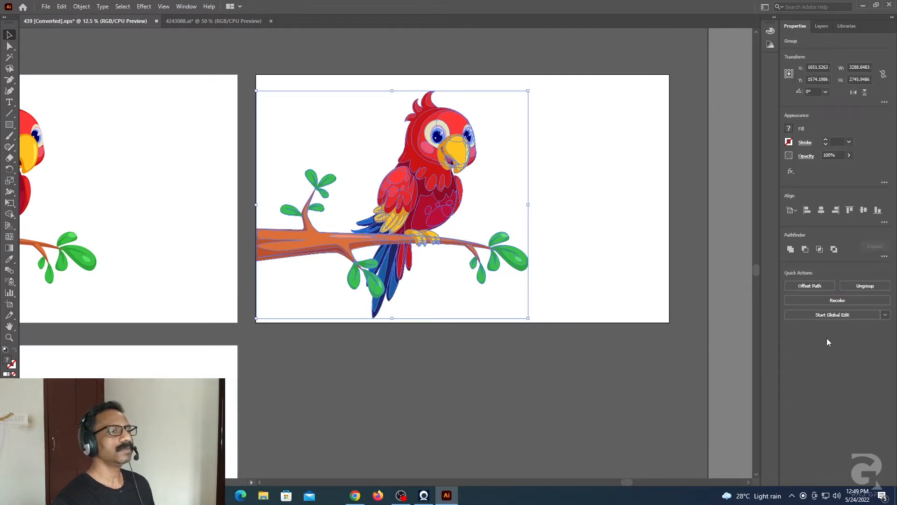
left_click(837, 301)
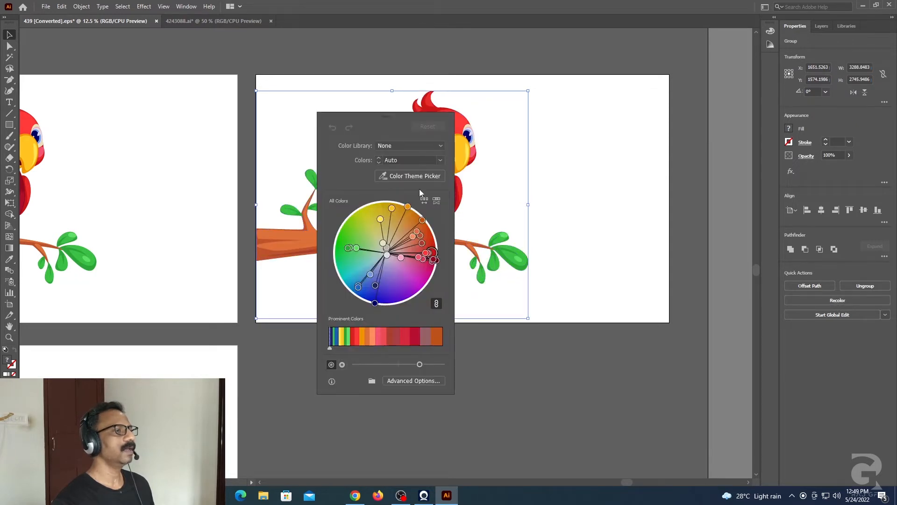
left_click_drag(393, 116, 655, 142)
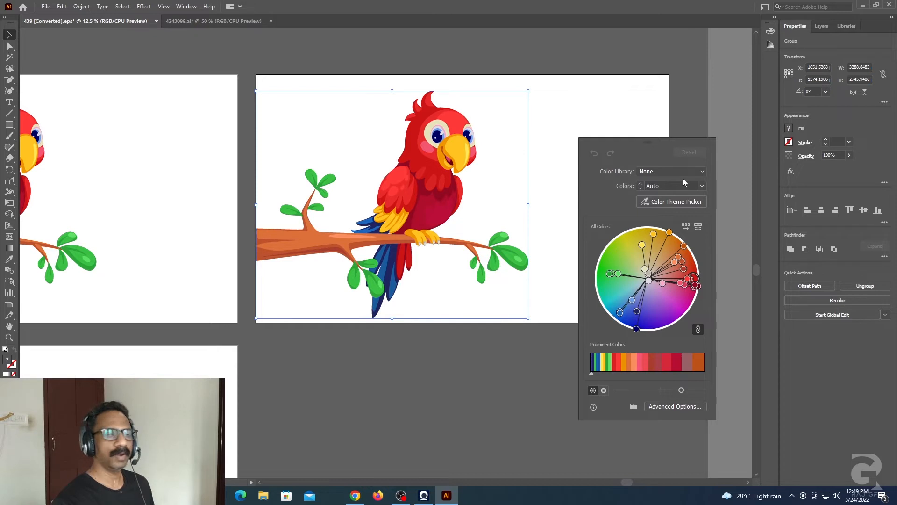
left_click(702, 171)
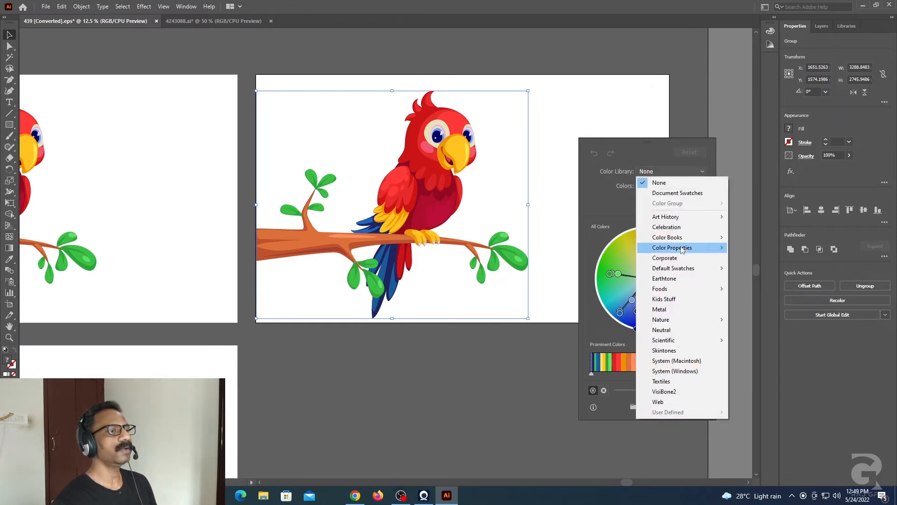
mouse_move(671, 319)
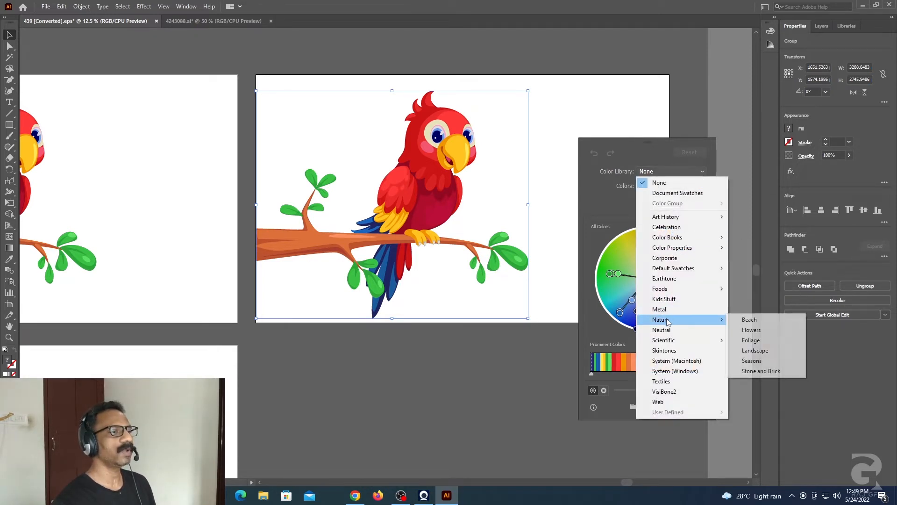
left_click(757, 332)
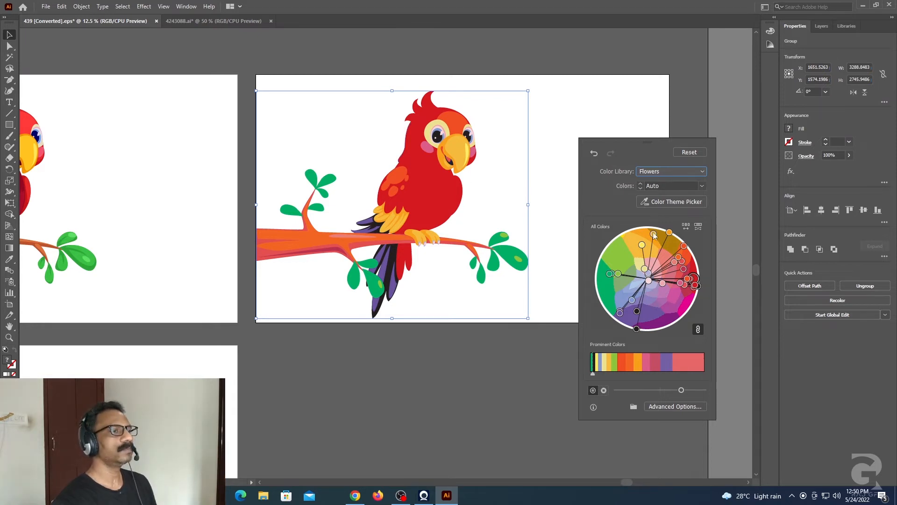
Step: Change the parrot's recolor library to Landscape from the Nature group and finish the recoloring
left_click(703, 171)
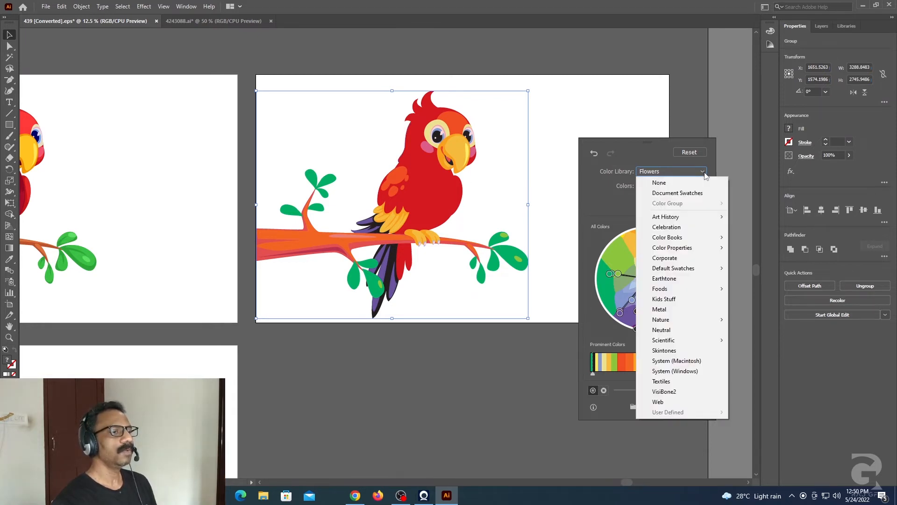
mouse_move(666, 321)
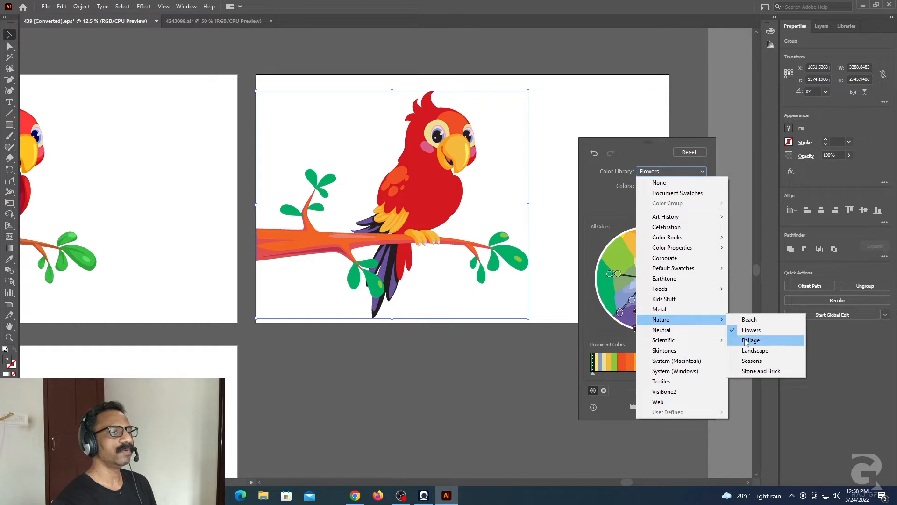
left_click(759, 351)
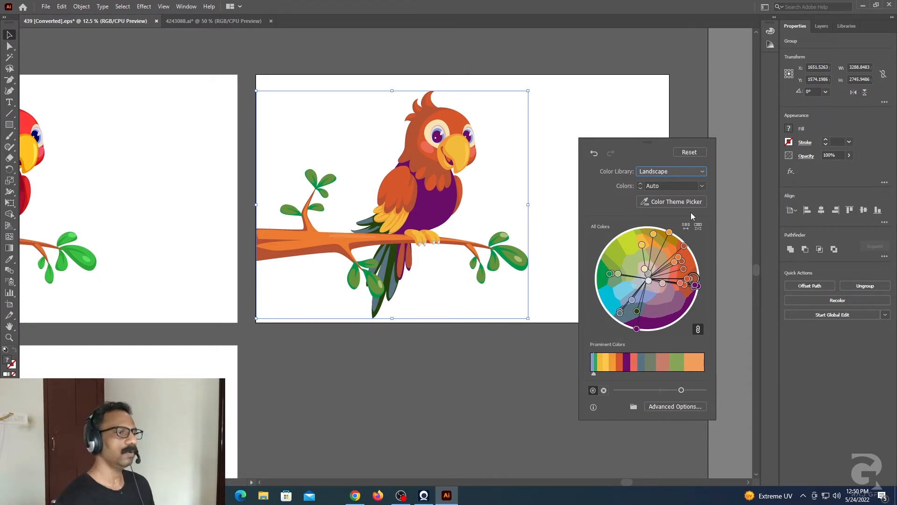
left_click(503, 351)
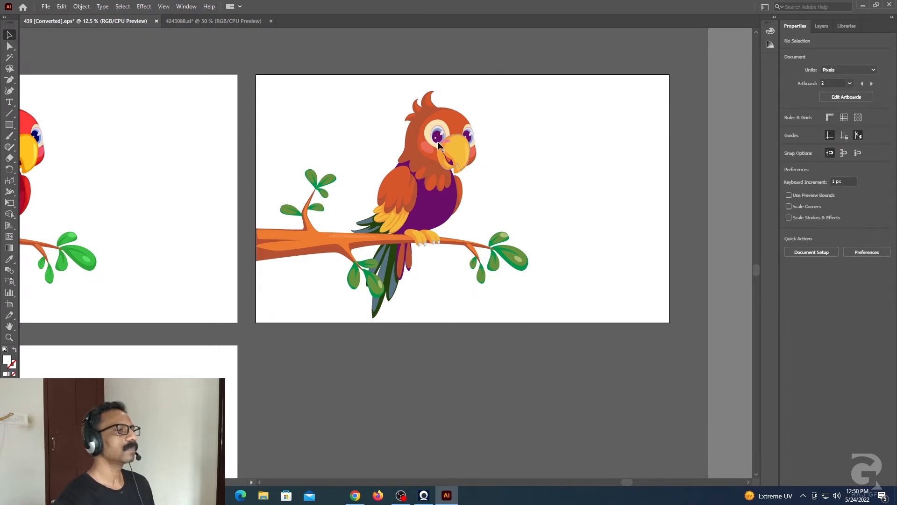
Step: Place palette image 3 from the Color pallete folder and position it just below the third artboard
left_click_drag(348, 362, 570, 231)
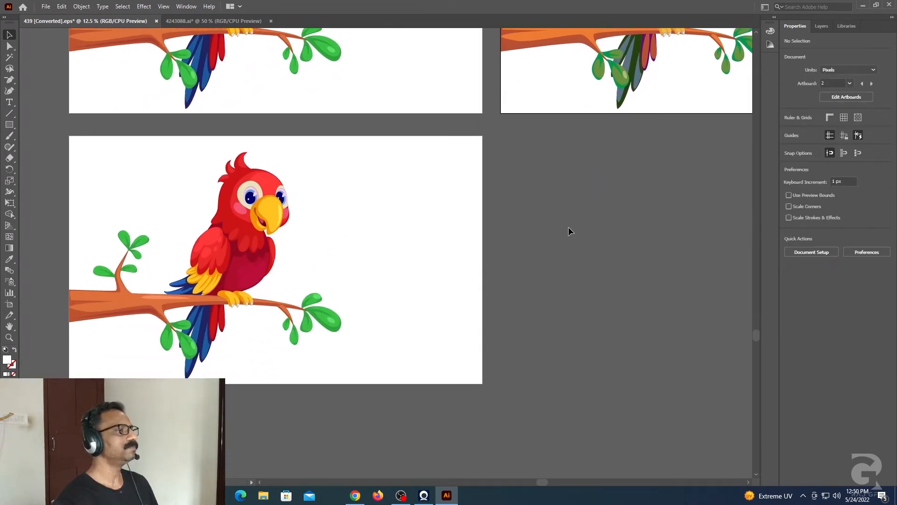
left_click(47, 7)
left_click(62, 175)
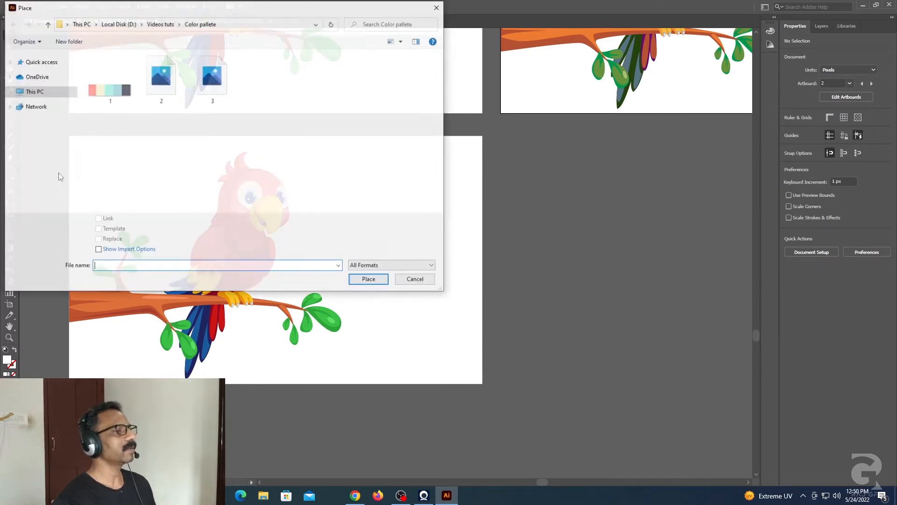
left_click(215, 101)
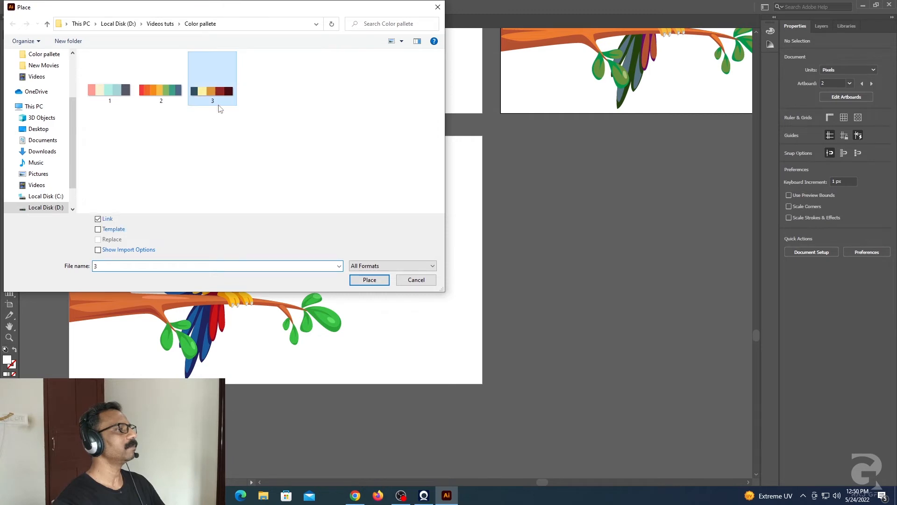
left_click(369, 280)
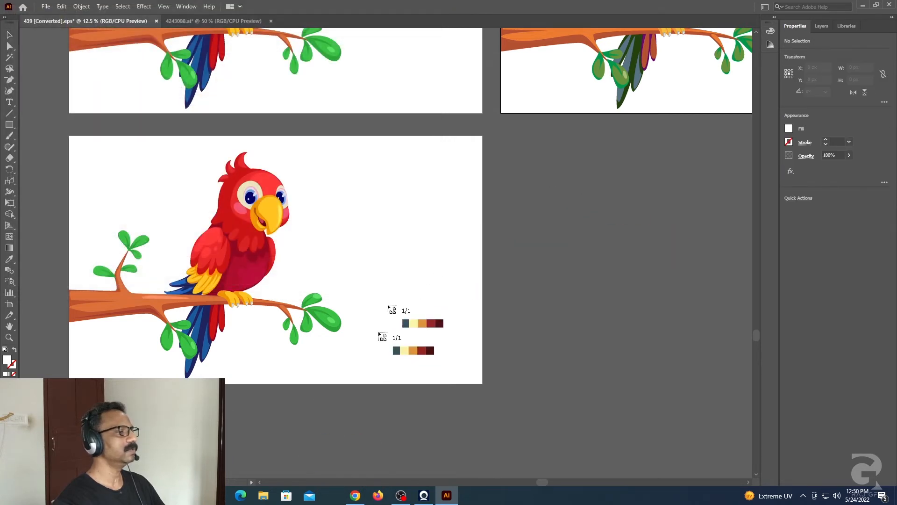
left_click_drag(465, 214, 465, 216)
left_click_drag(444, 169, 458, 412)
Step: Recolor the parrot on the third artboard by sampling the placed palette image with the Color Theme Picker, and deselect the artwork
left_click_drag(59, 146, 381, 388)
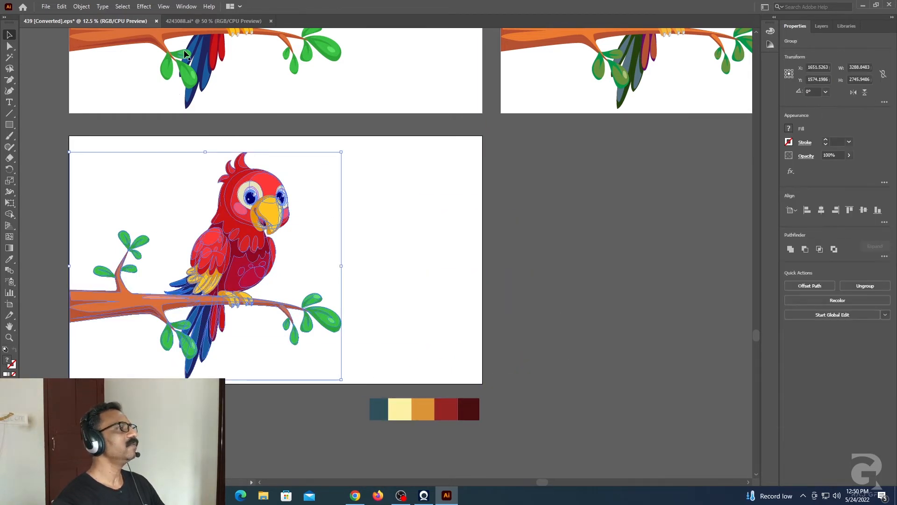
left_click(837, 300)
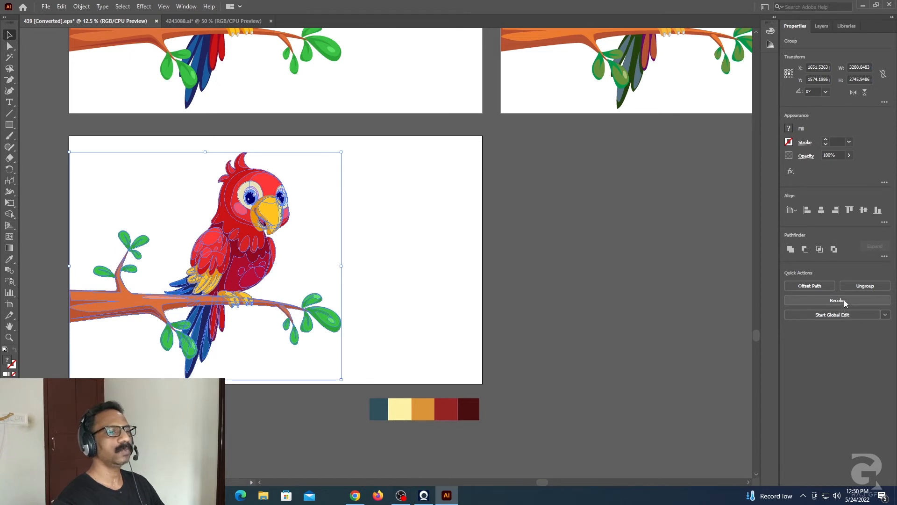
left_click_drag(400, 114, 622, 128)
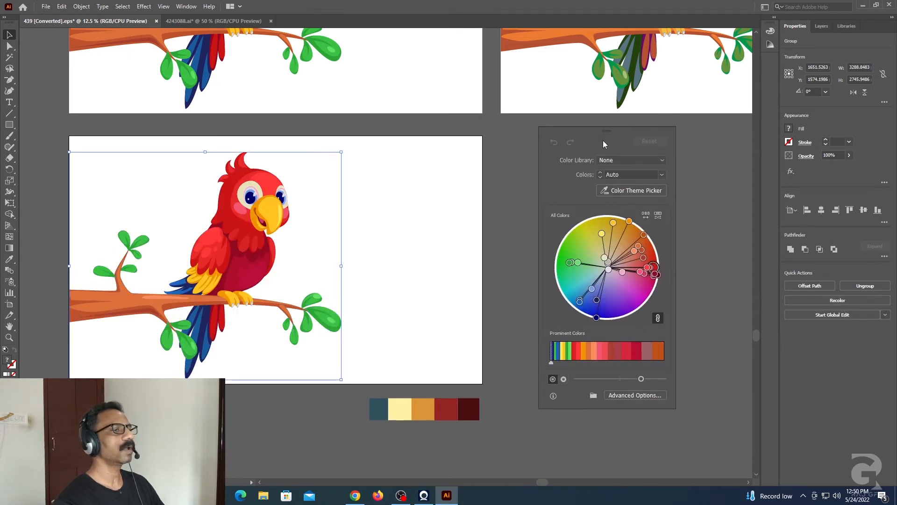
left_click(649, 191)
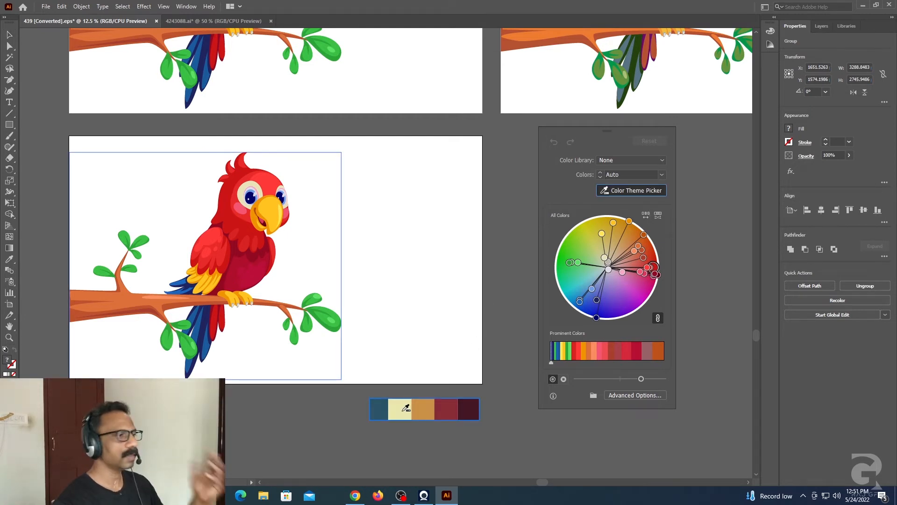
left_click(453, 404)
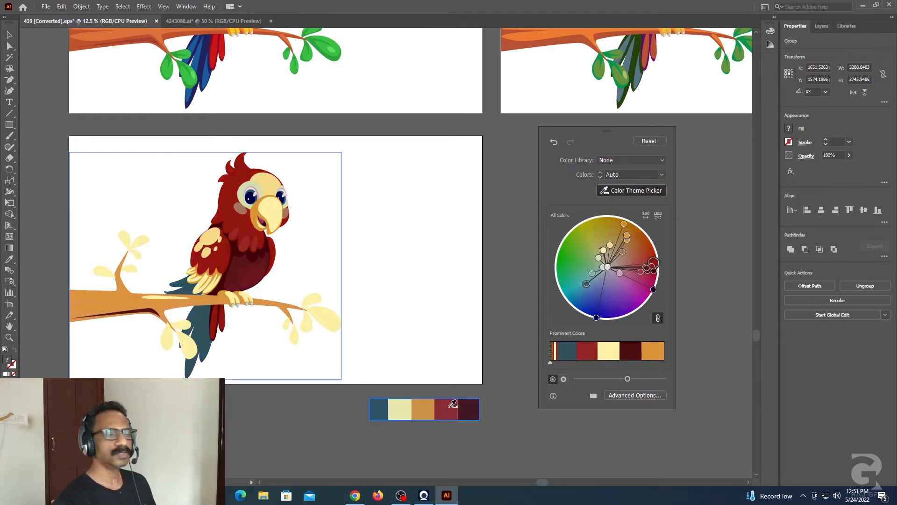
left_click(9, 35)
left_click(567, 288)
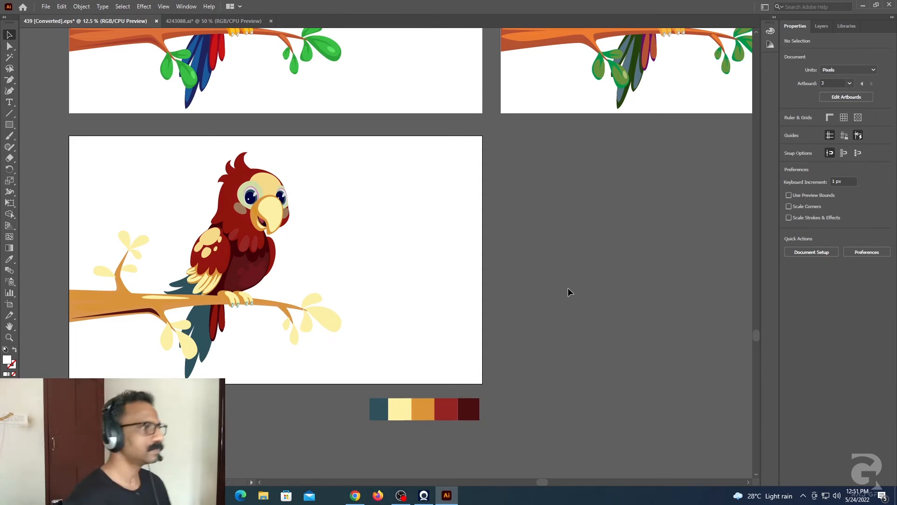
Step: Switch to the 4243088.ai document and duplicate the pagoda landscape artboard with its artwork, placing the copy to the right of the original
left_click(218, 17)
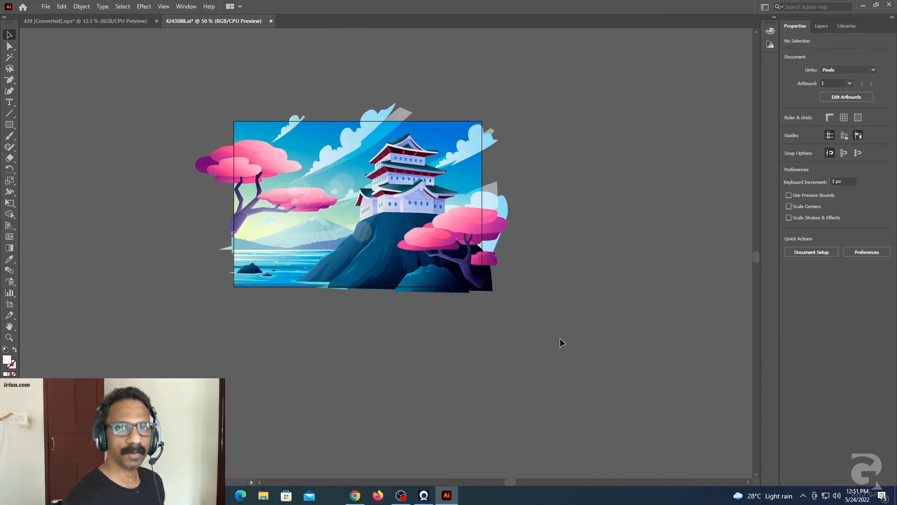
left_click(10, 304)
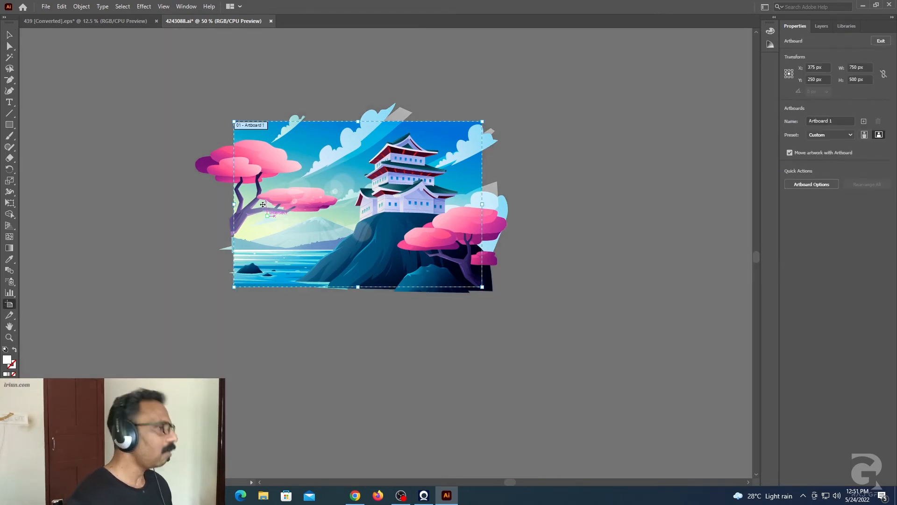
left_click_drag(254, 125, 568, 128)
left_click(9, 35)
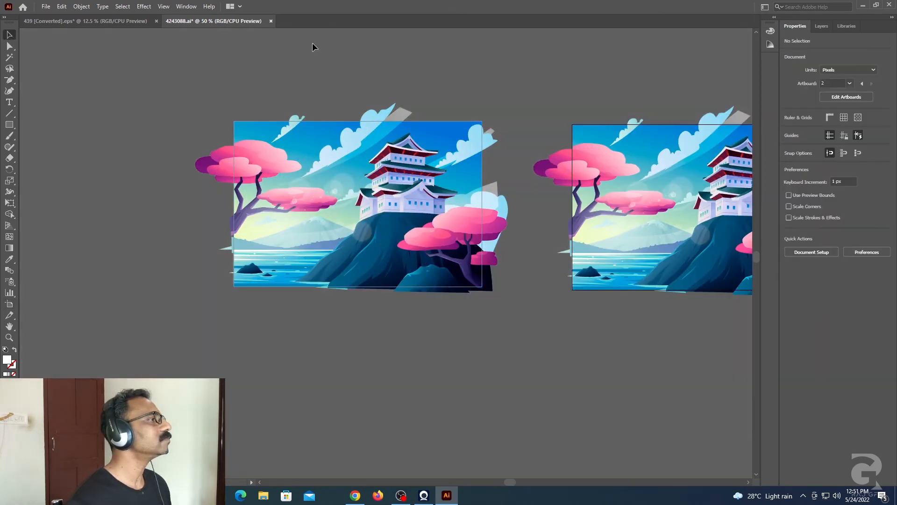
Step: Recolor all artwork on the duplicated pagoda artboard by rotating the linked color wheel to a magenta sky with golden-yellow trees
scroll(402, 64, "right", 6)
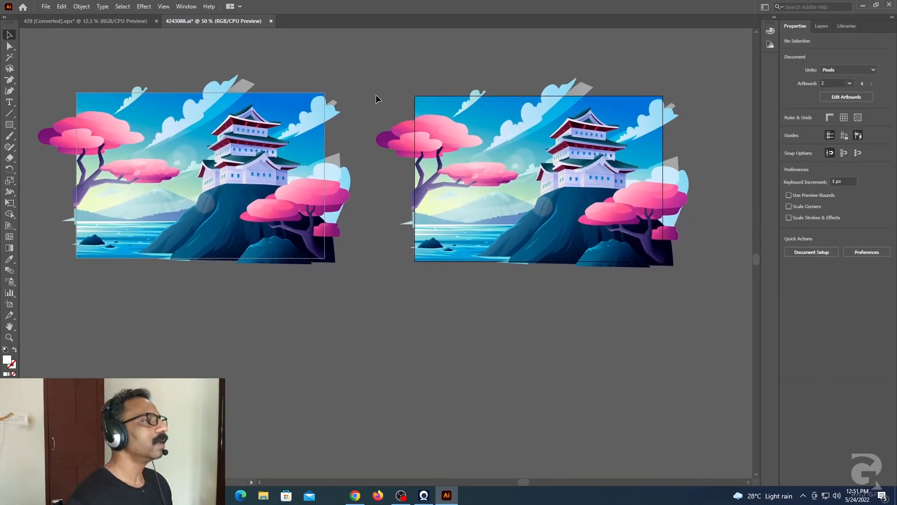
left_click_drag(692, 295, 699, 294)
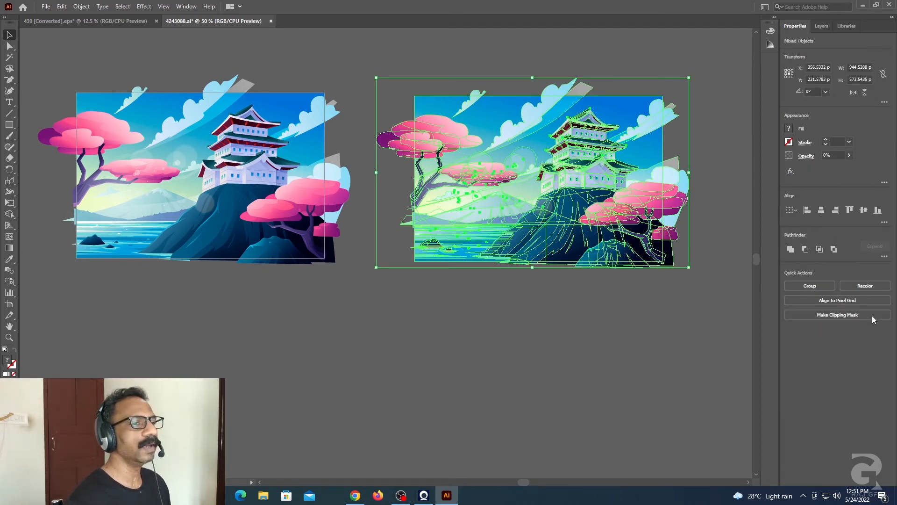
left_click(871, 286)
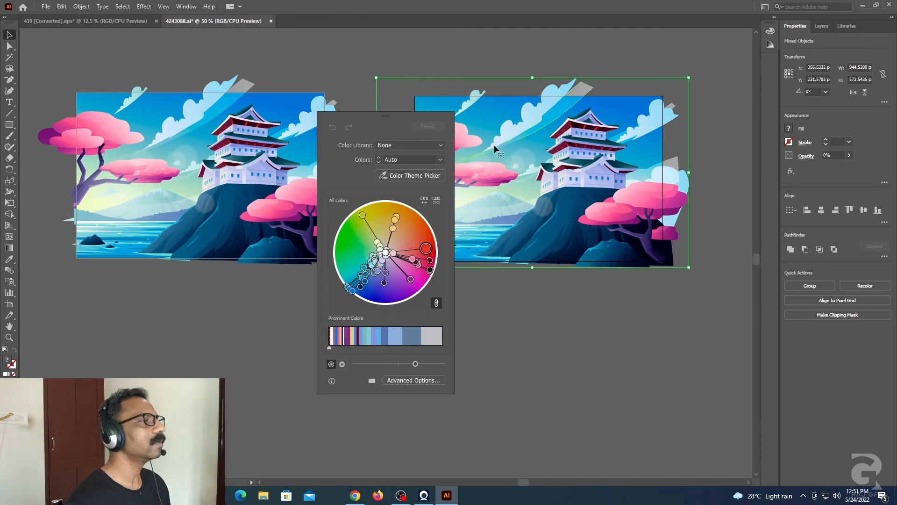
left_click_drag(413, 116, 209, 105)
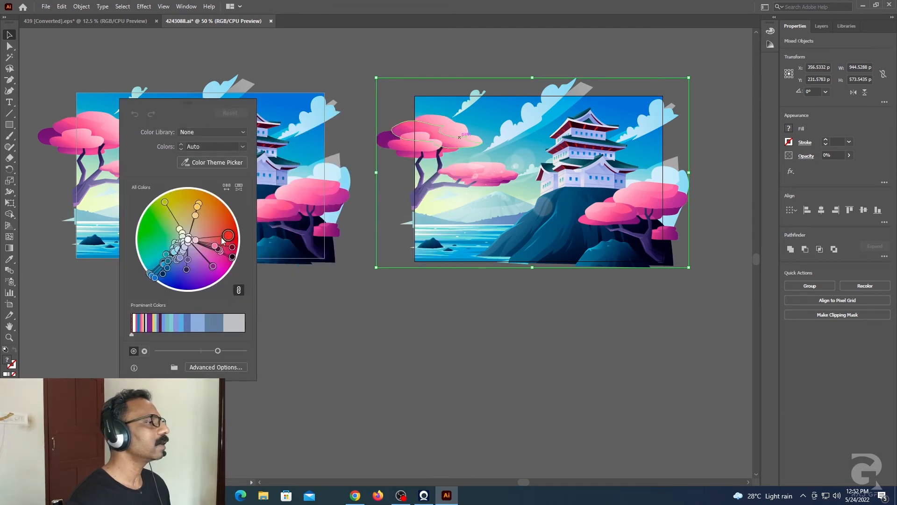
left_click_drag(226, 236, 207, 207)
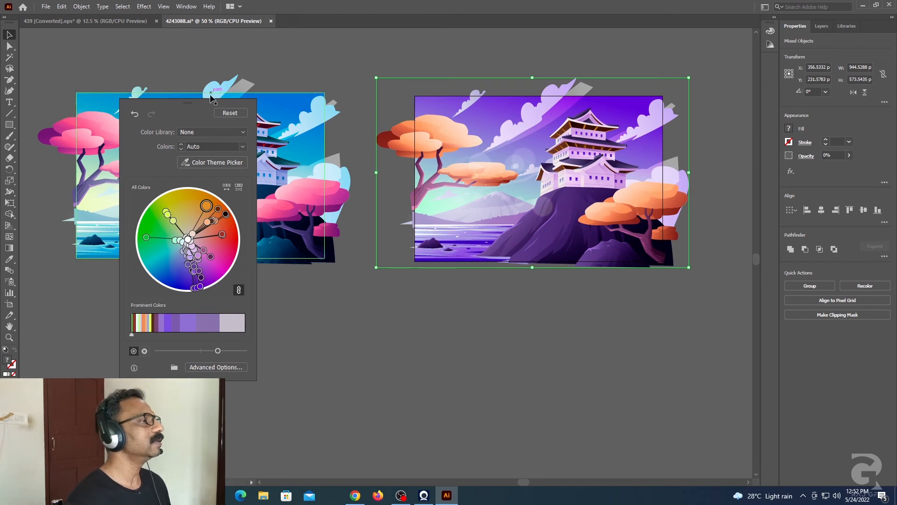
left_click_drag(204, 102, 192, 251)
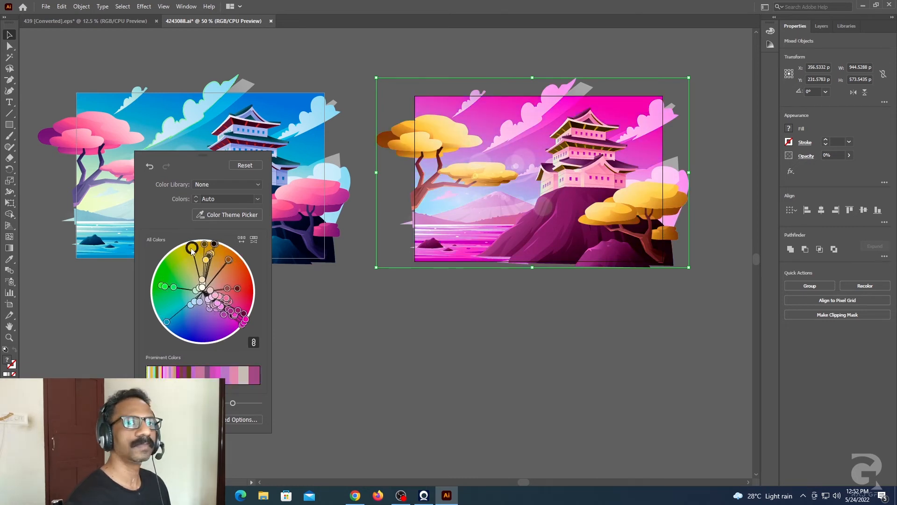